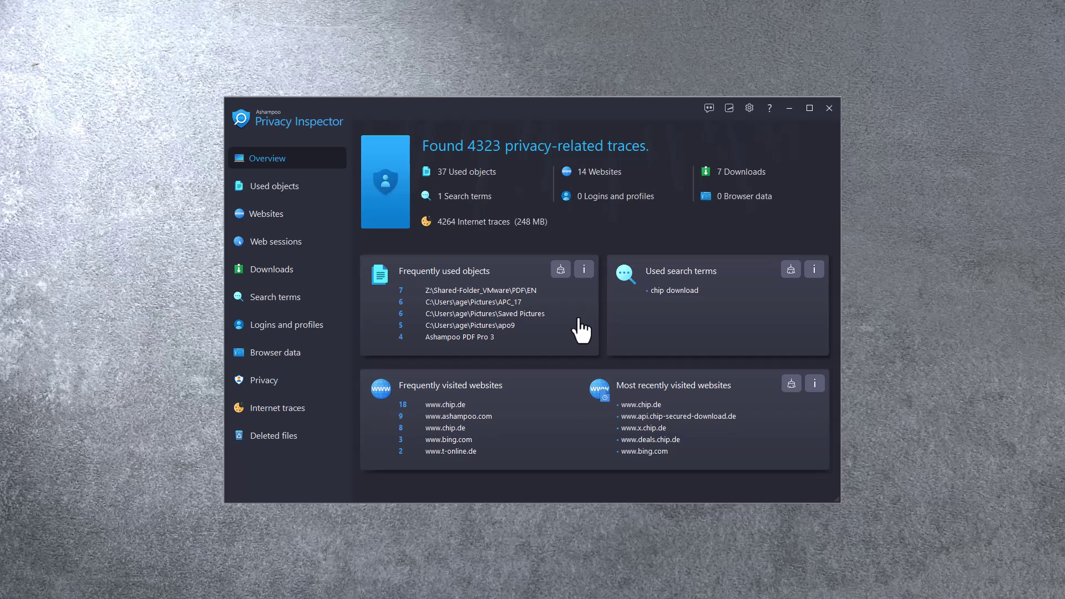
- Open the Used objects list and clear all its entries, confirming with Yes
click(584, 271)
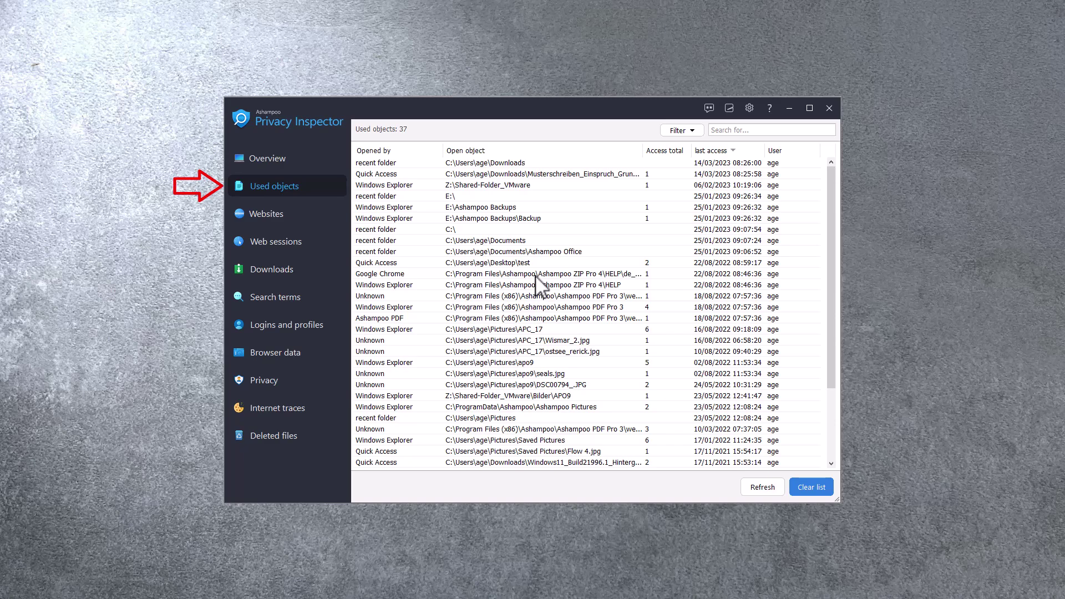
scroll(537, 283, down, 3)
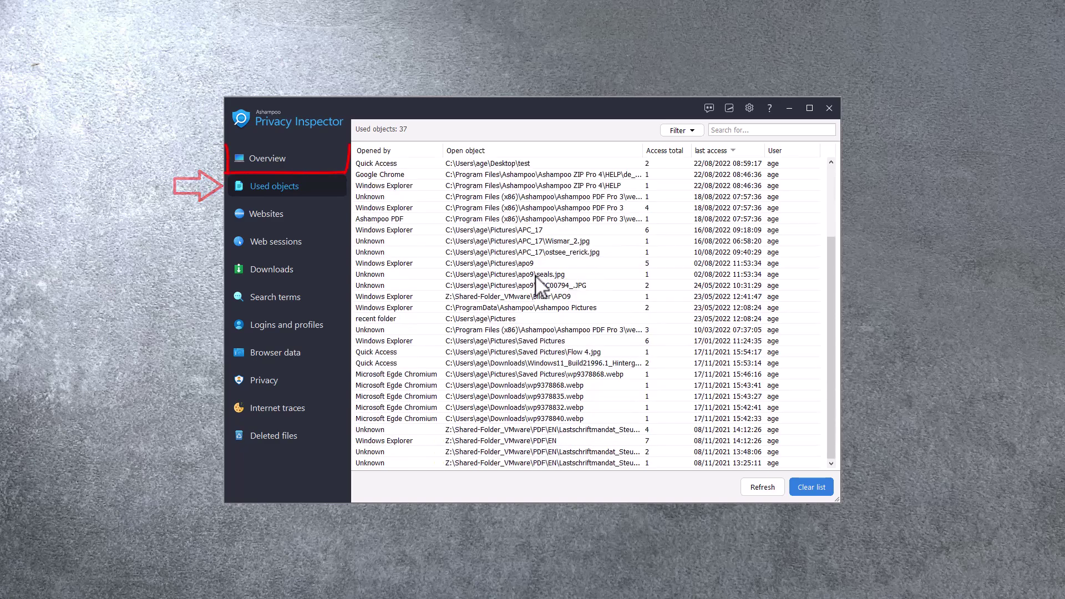
scroll(540, 280, up, 3)
click(282, 162)
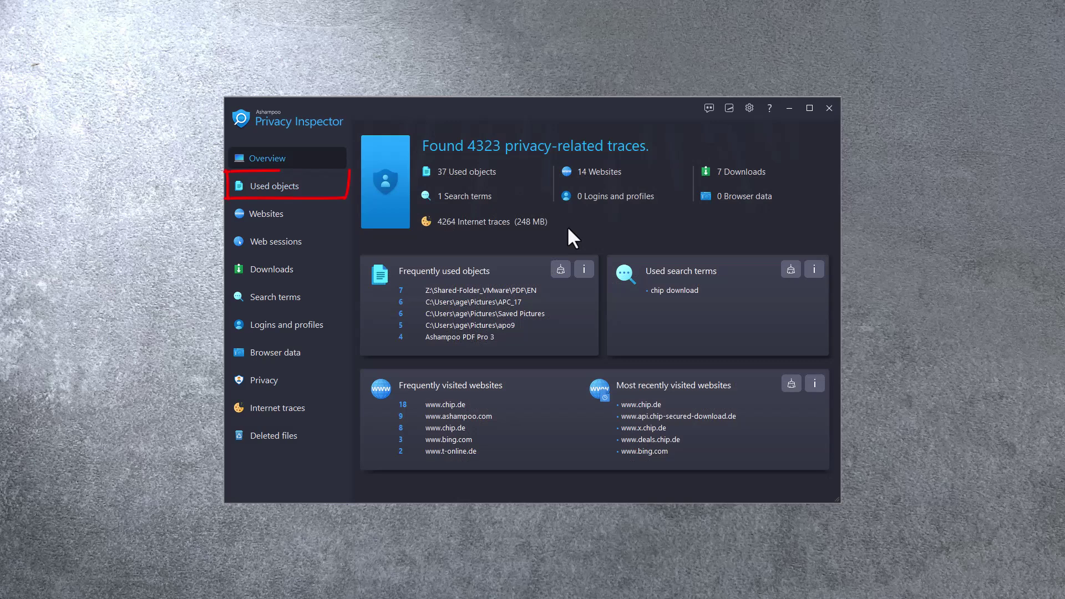
click(286, 190)
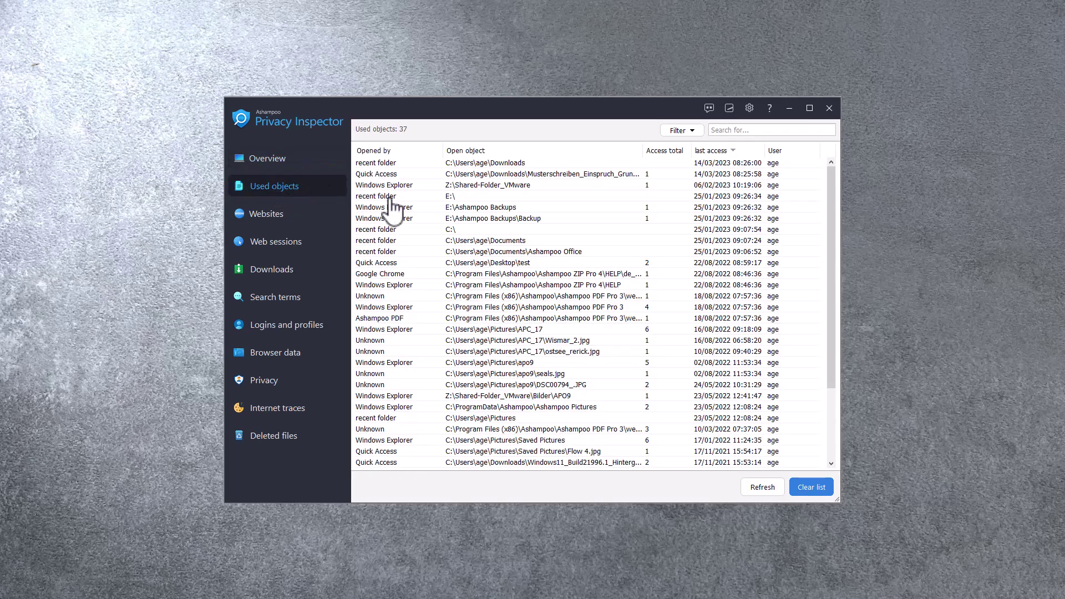
click(815, 489)
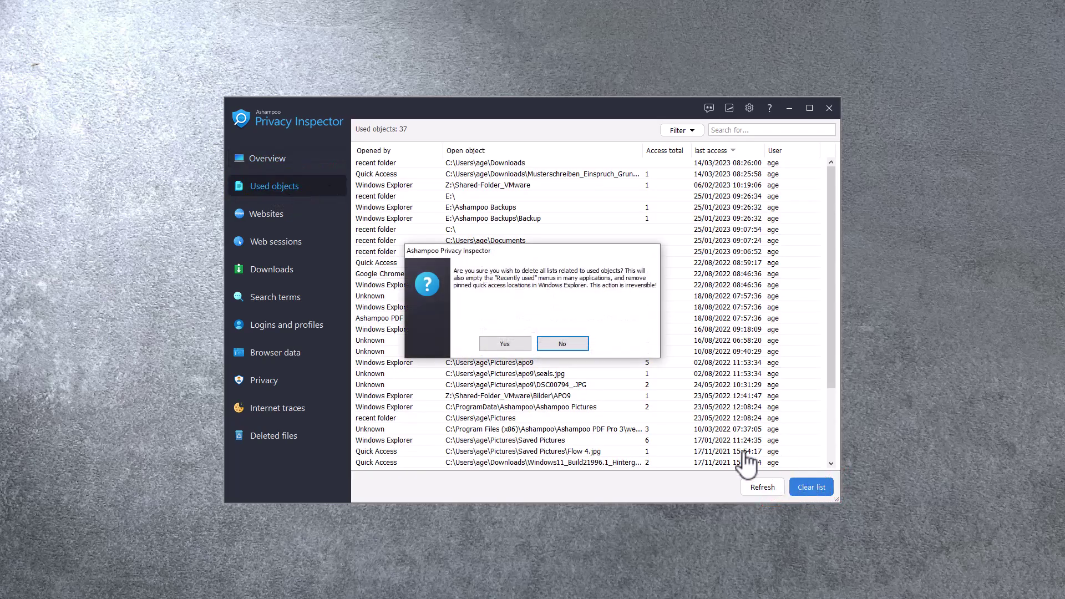
click(516, 346)
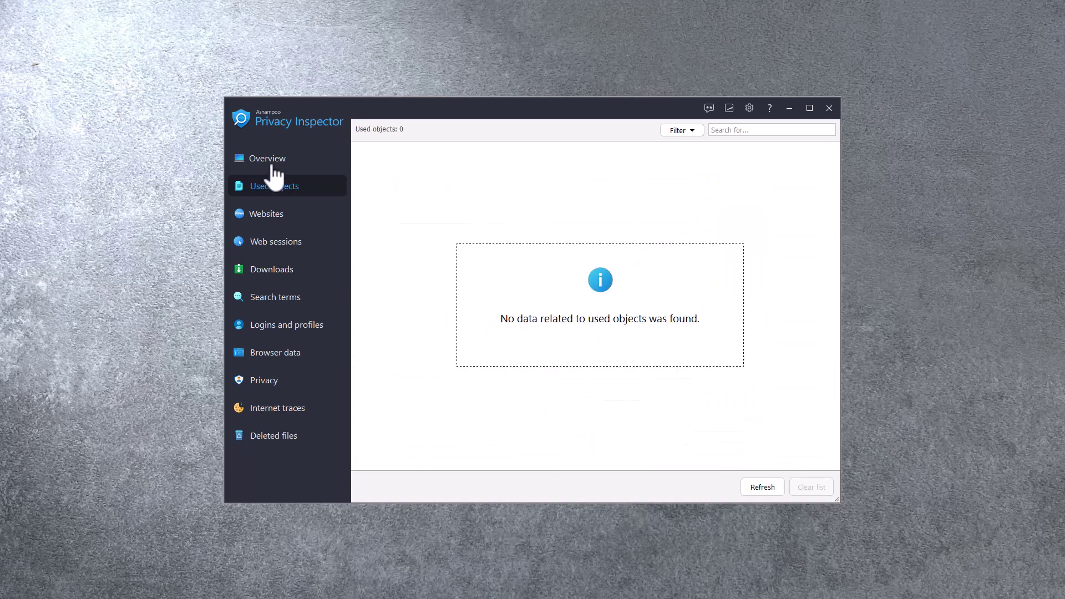
- Return to the overview, view the stored search terms in detail, then go back to the overview
click(271, 160)
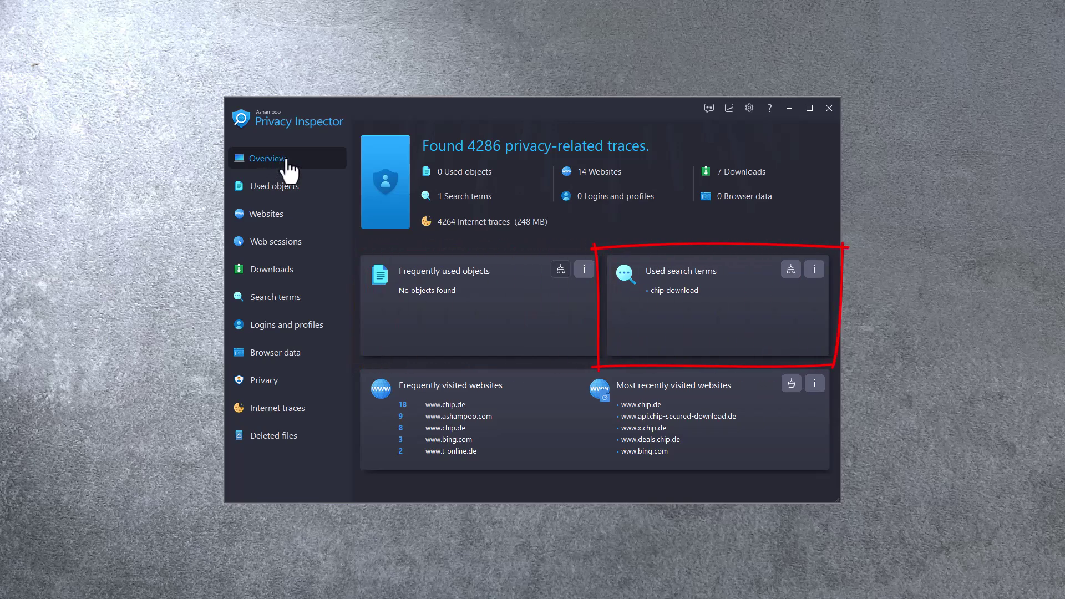
click(815, 270)
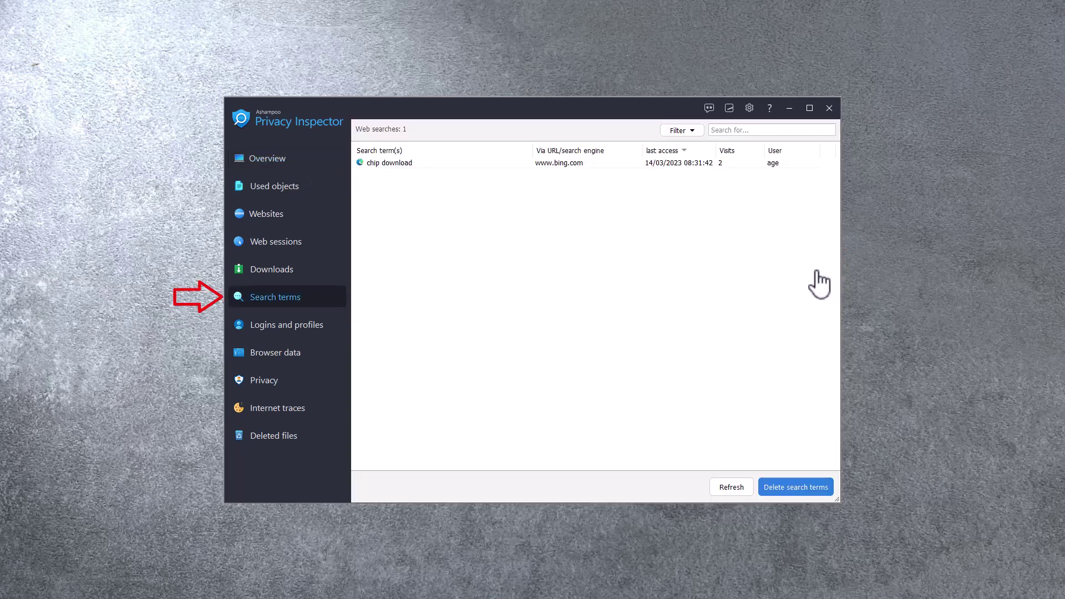
click(269, 161)
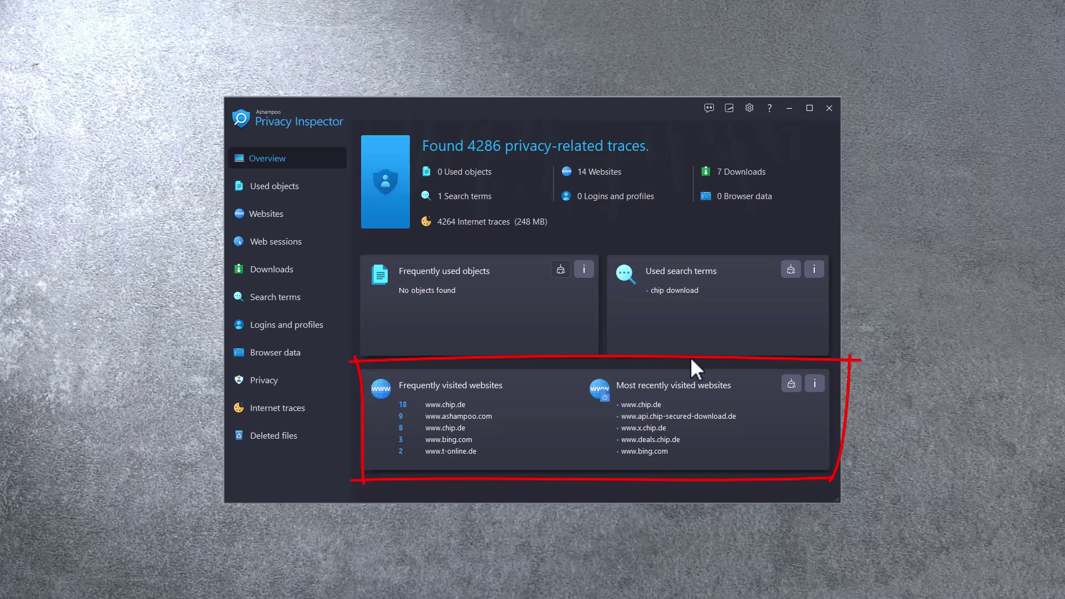
- Delete the Most recently visited websites list and confirm the deletion
click(815, 383)
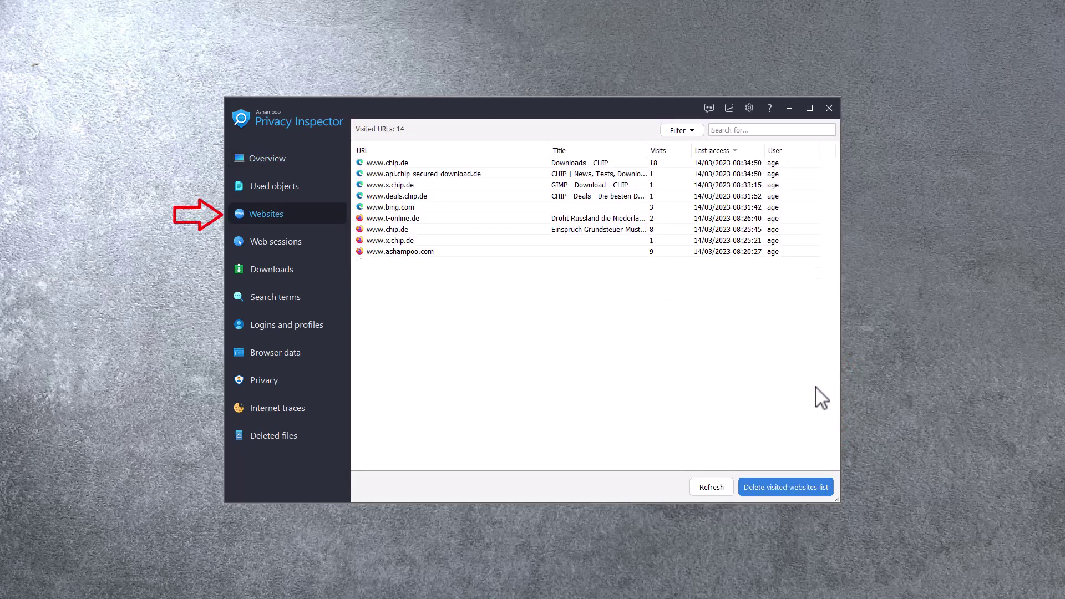
click(785, 488)
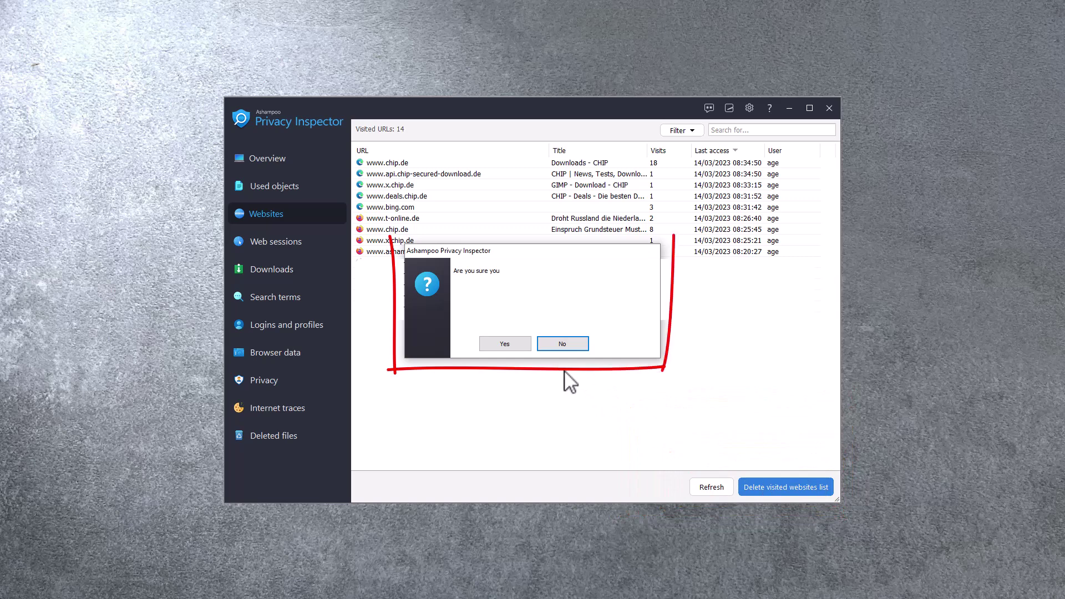
click(505, 344)
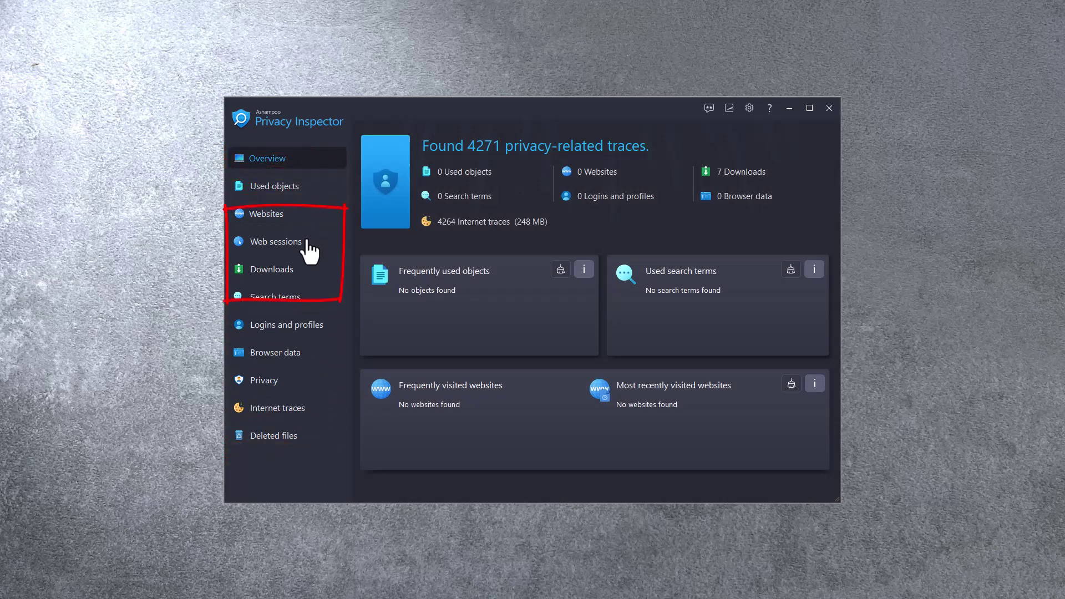
- Show the Downloads page under Web sessions with its 7 downloaded files
click(307, 243)
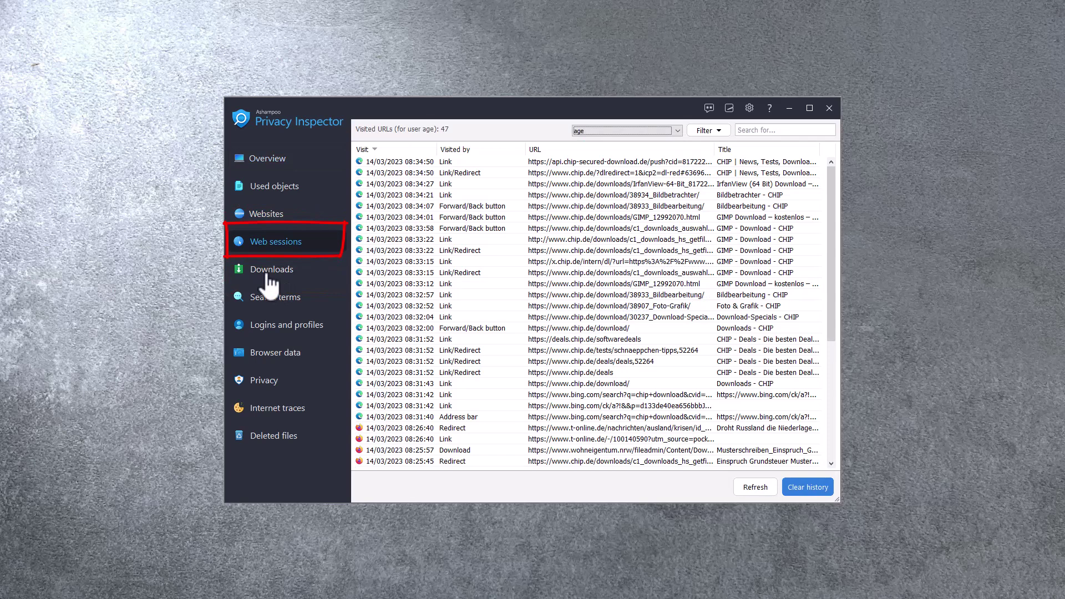
click(270, 276)
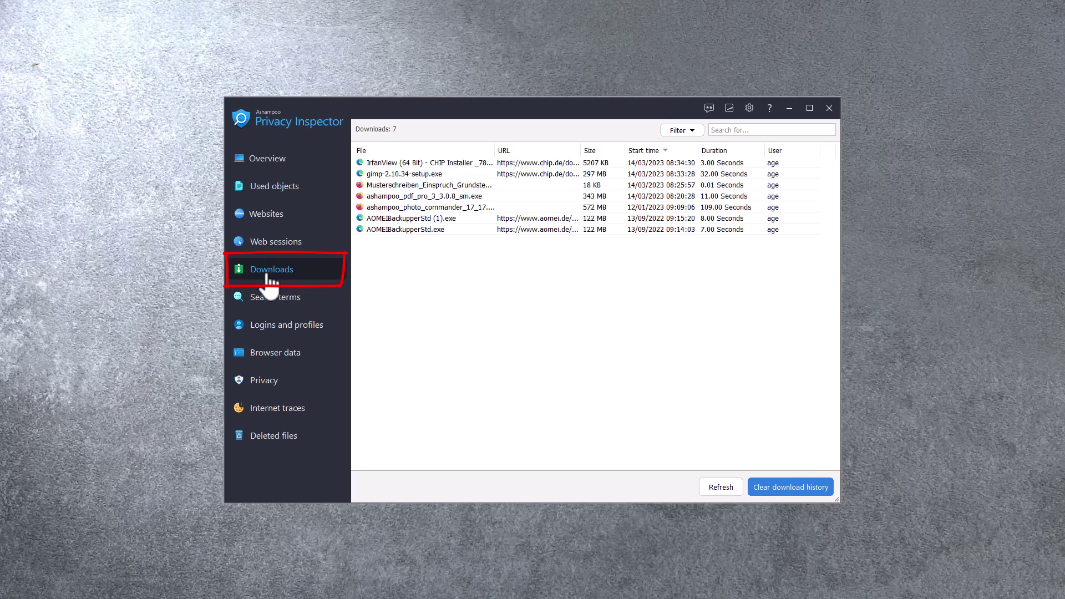
- Browse the Windows privacy categories, then open System's Telemetry settings page
click(269, 383)
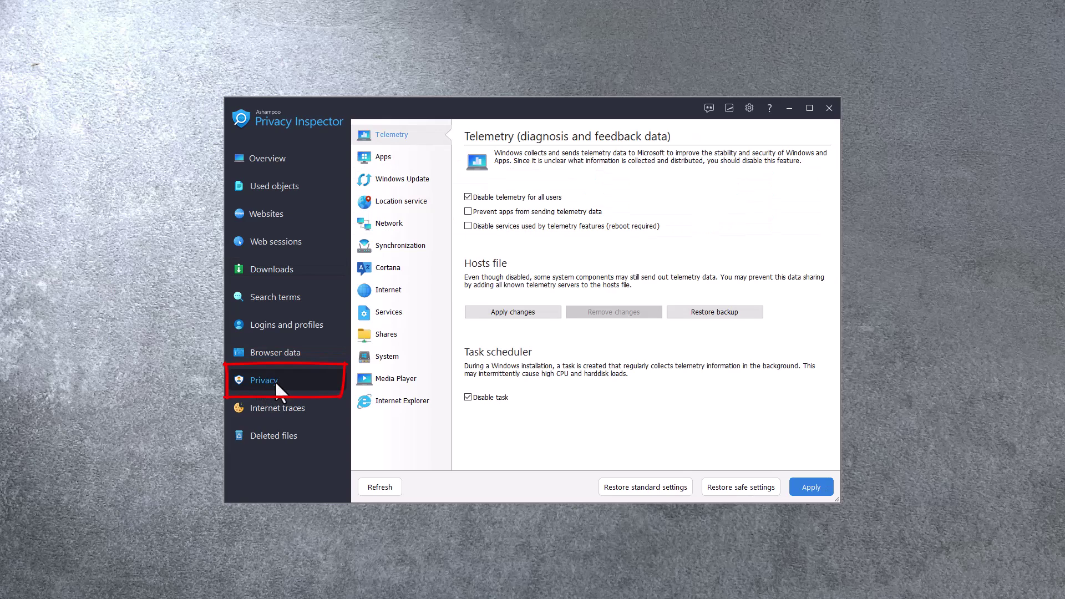
click(388, 158)
click(390, 180)
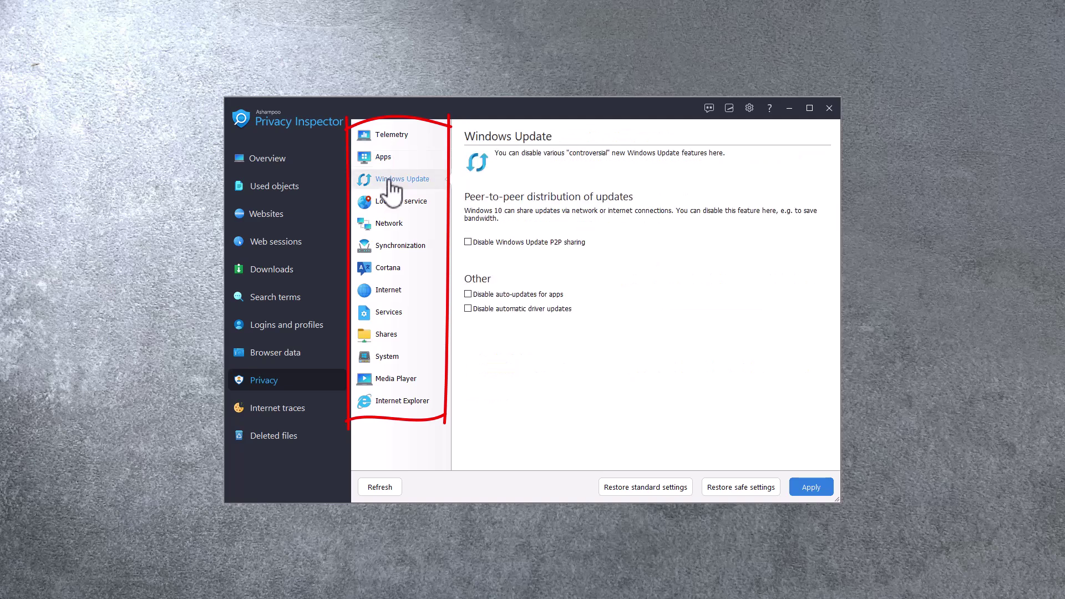
click(390, 203)
click(390, 225)
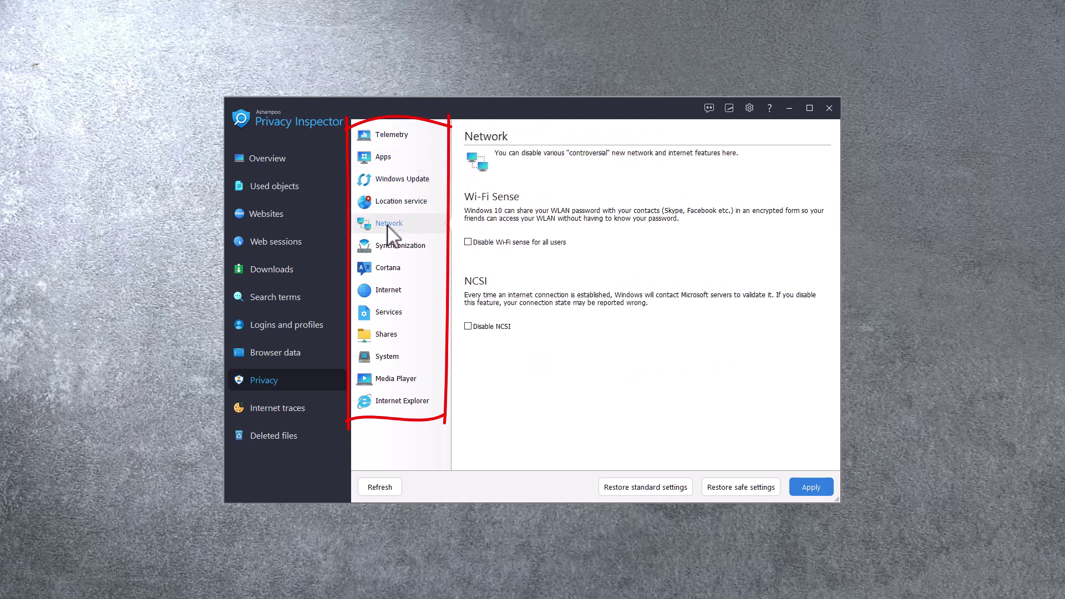
click(390, 272)
click(390, 336)
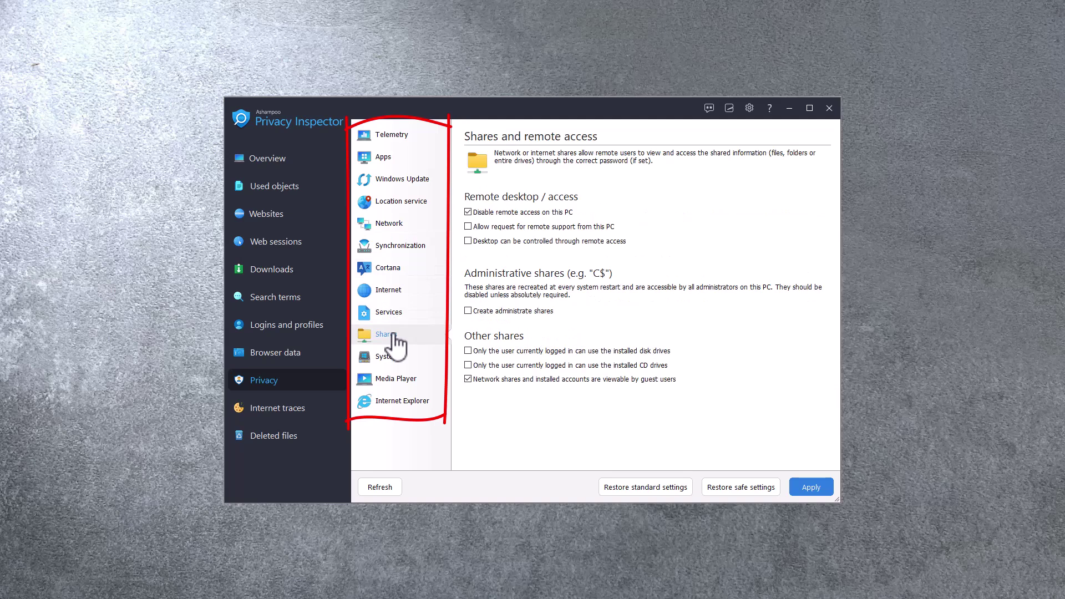
click(392, 357)
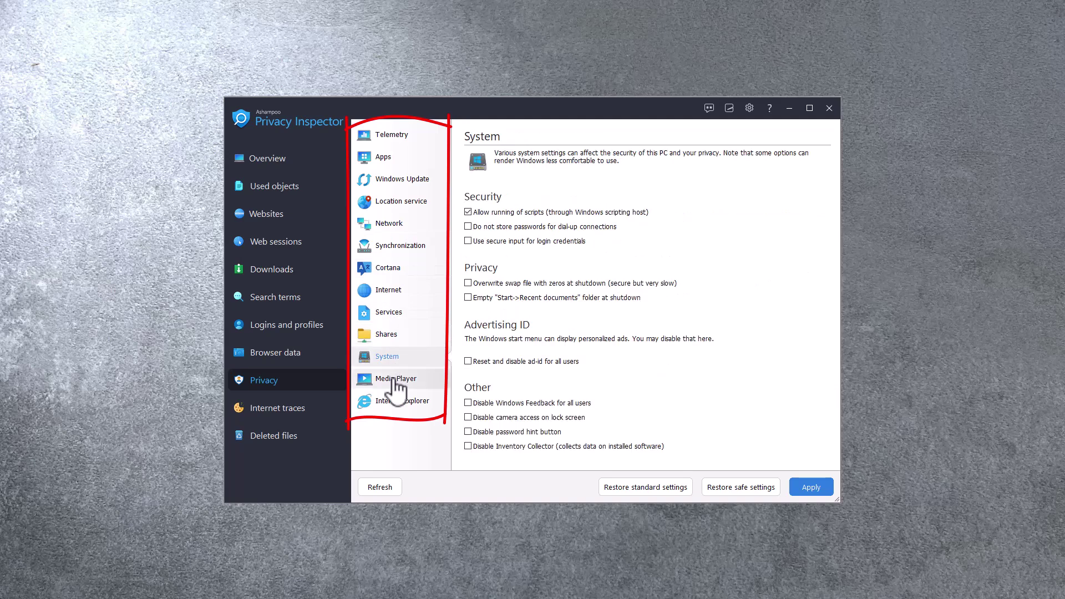
click(396, 136)
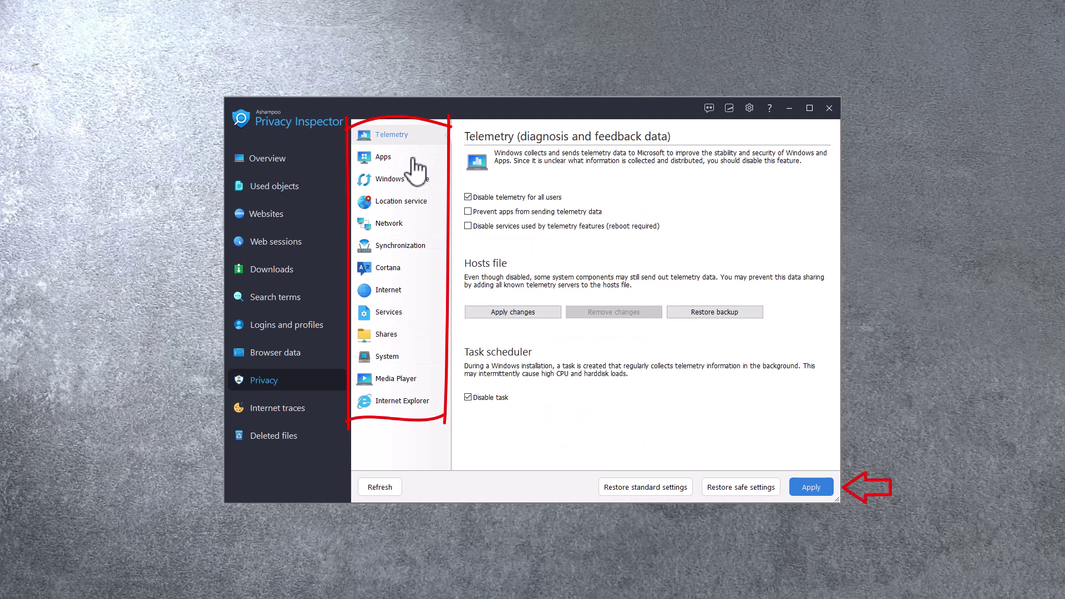
- Apply the automatic privacy optimization and acknowledge the 23 modified settings
click(748, 490)
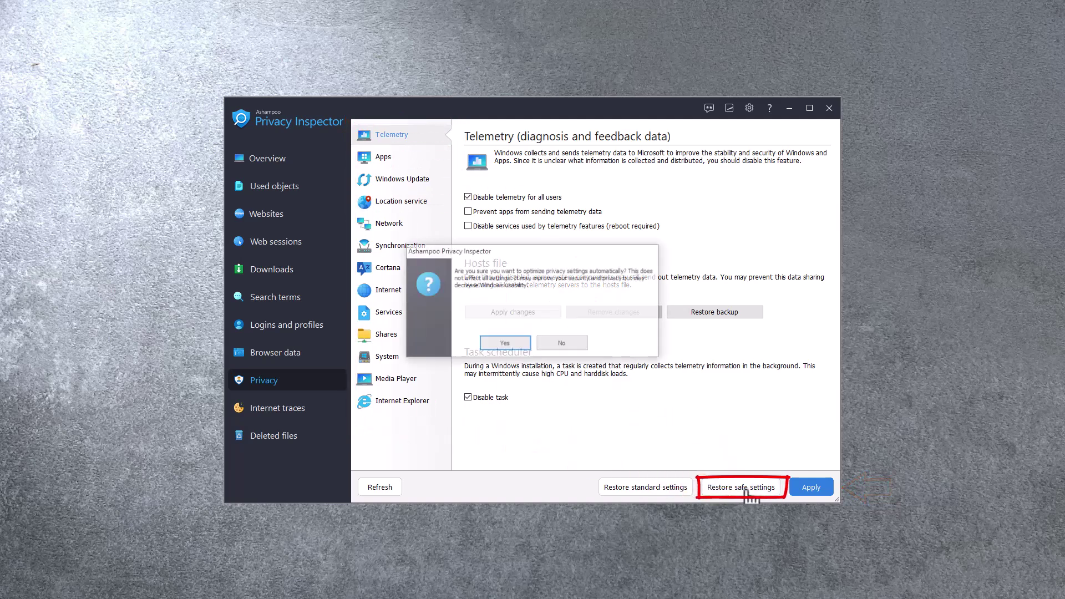
click(499, 343)
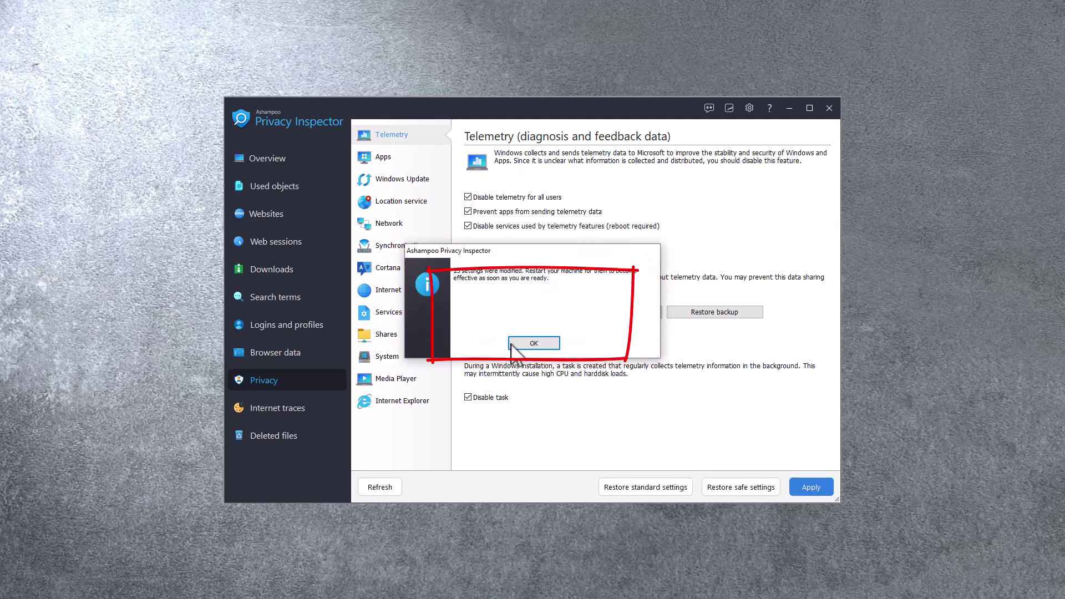
click(541, 343)
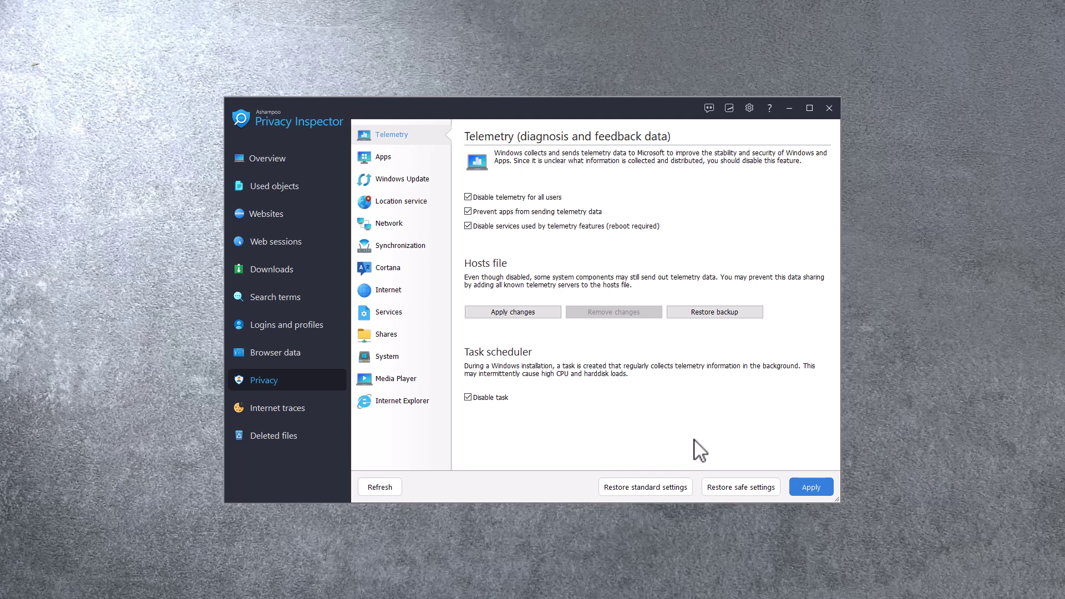
- From Internet traces, add amazon.com and ashampoo.com to the safe cookies list and save it
click(277, 415)
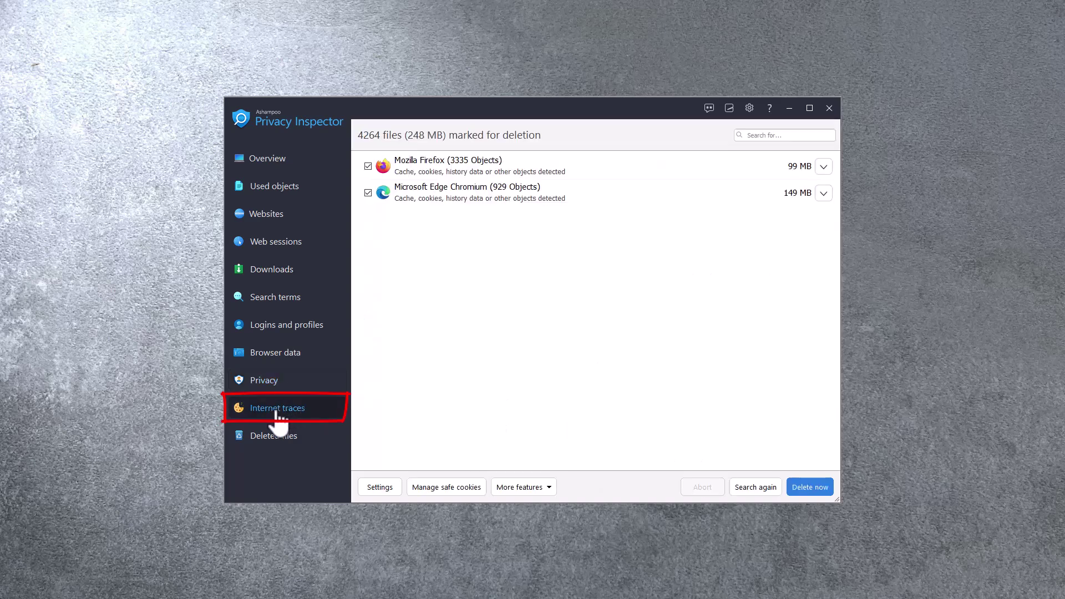
click(472, 489)
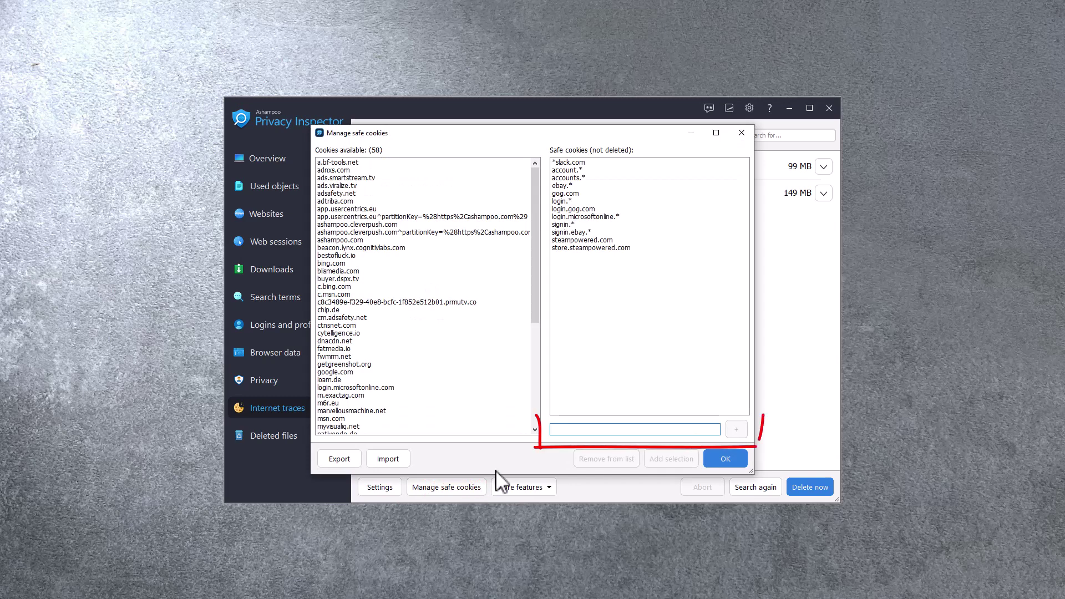
click(562, 429)
text(amazon)
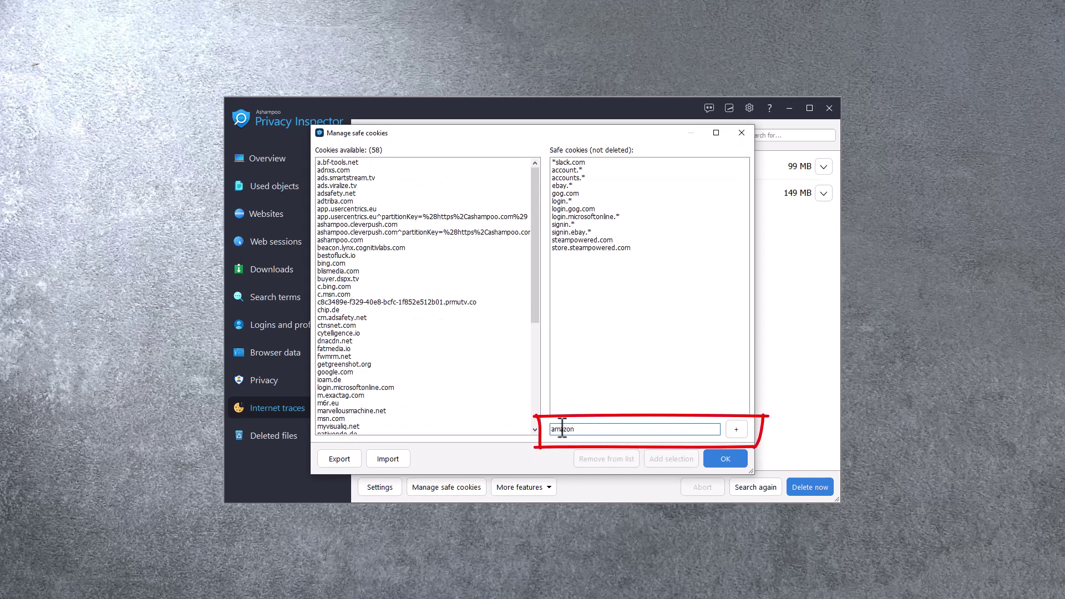
text(.com)
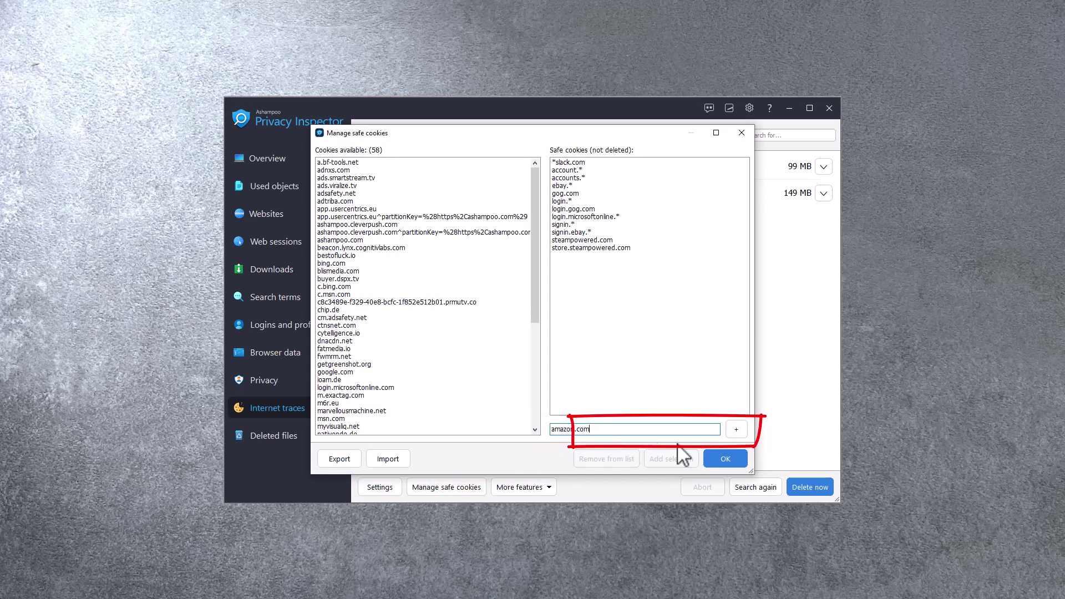
click(736, 429)
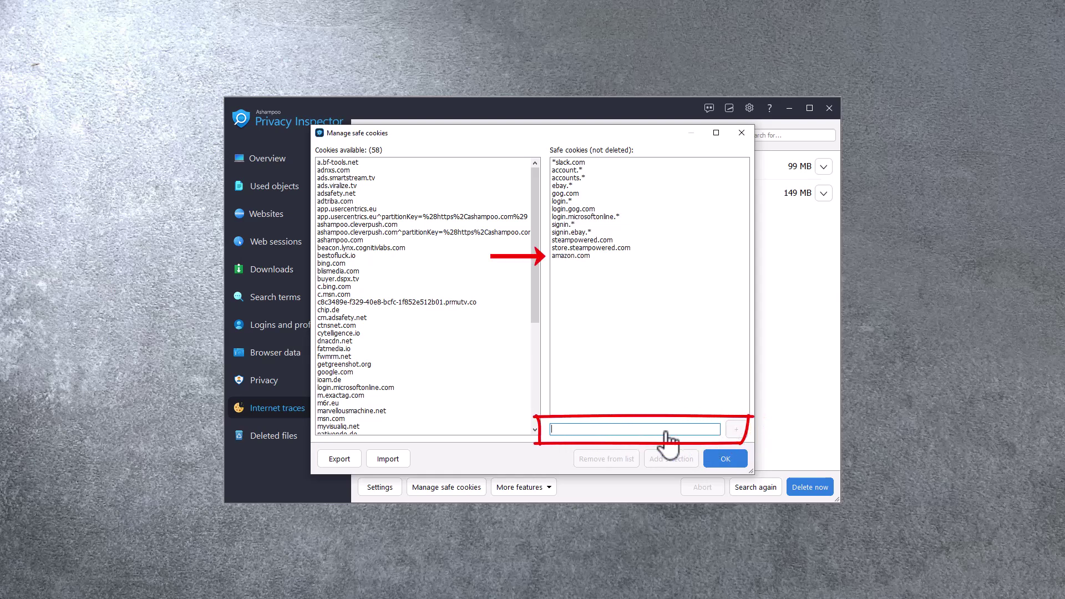
click(591, 429)
text(ashampoo.com)
click(736, 429)
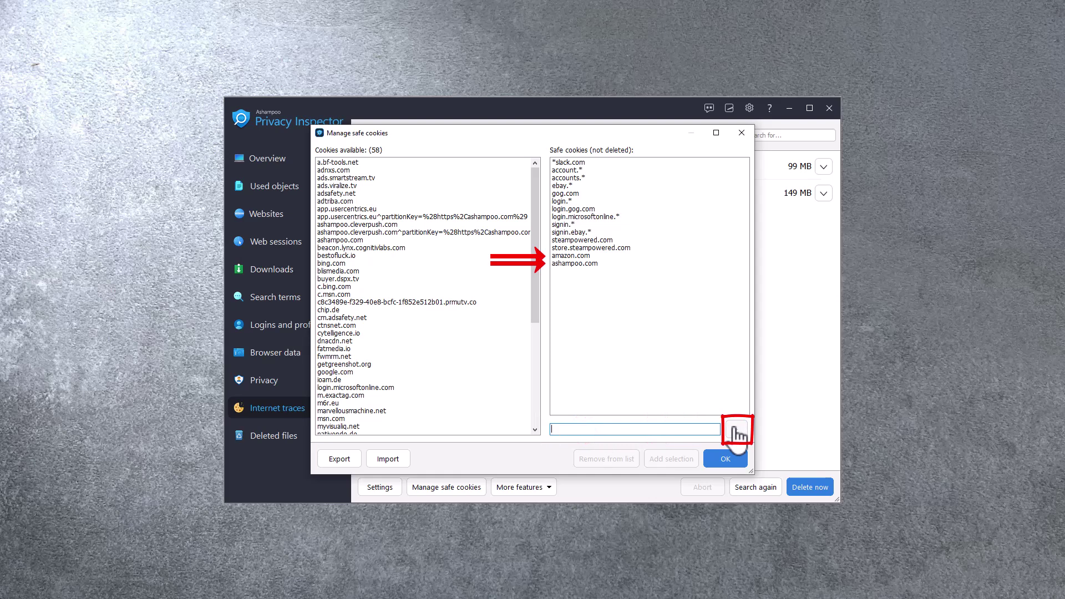
click(725, 458)
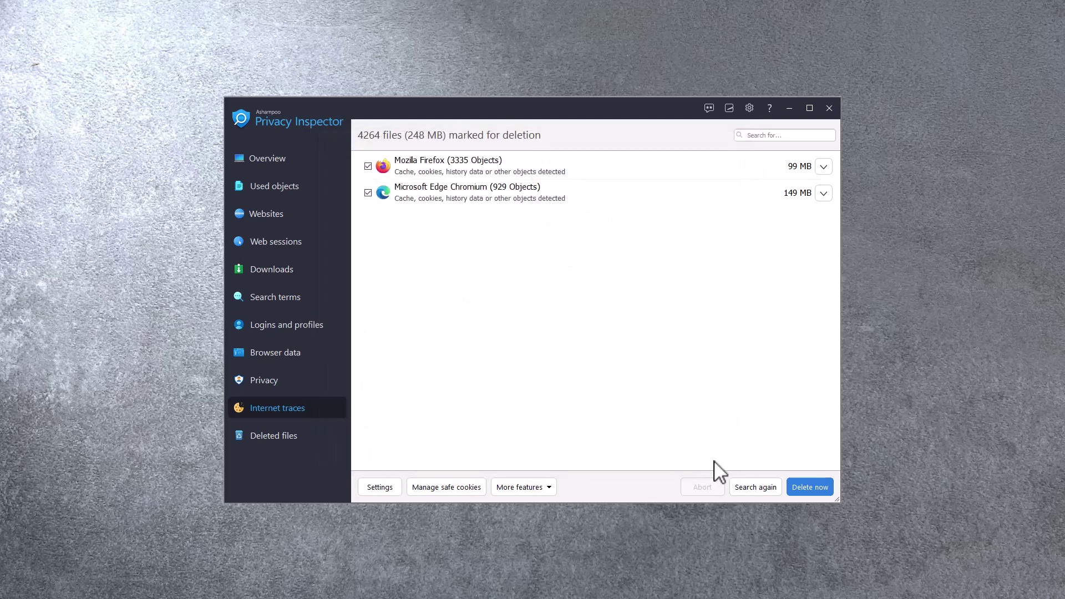
- Delete the Firefox and Edge browsing traces, then scan drive C and restore a 3.67 MB jpg
click(811, 488)
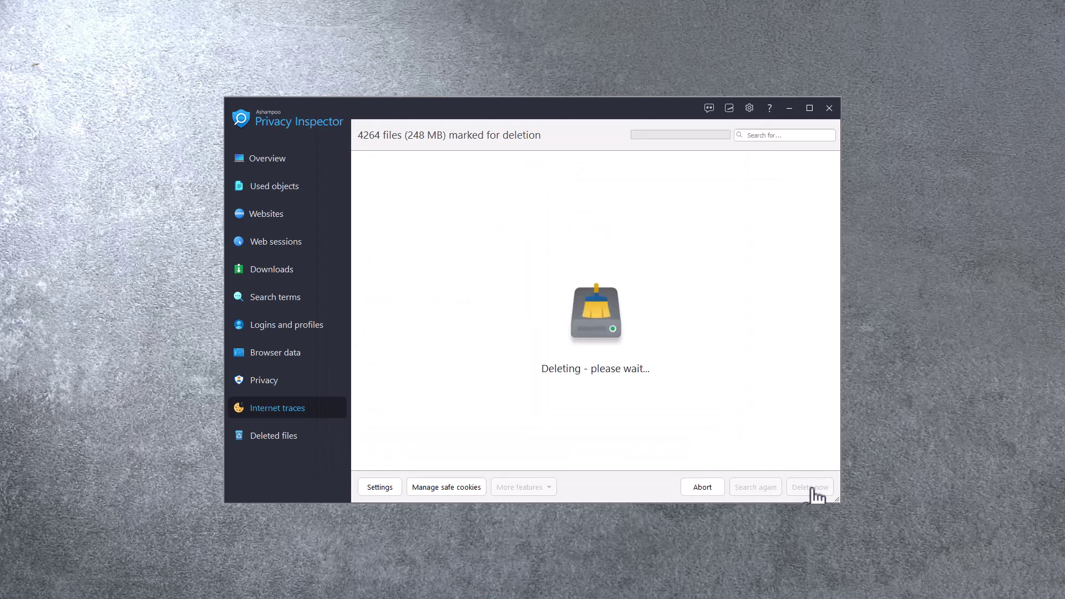
click(277, 439)
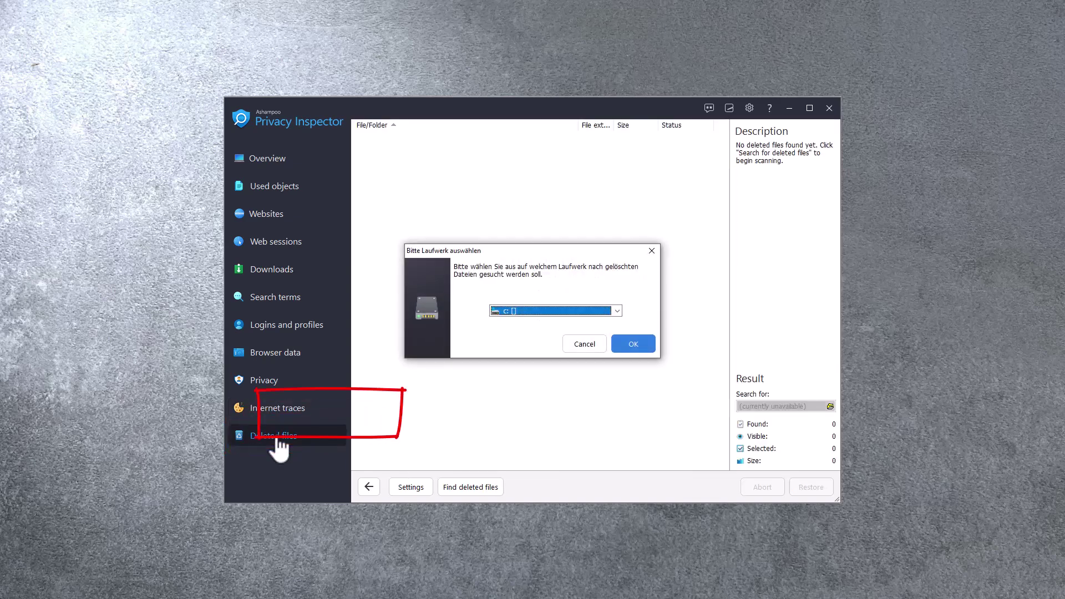
click(633, 345)
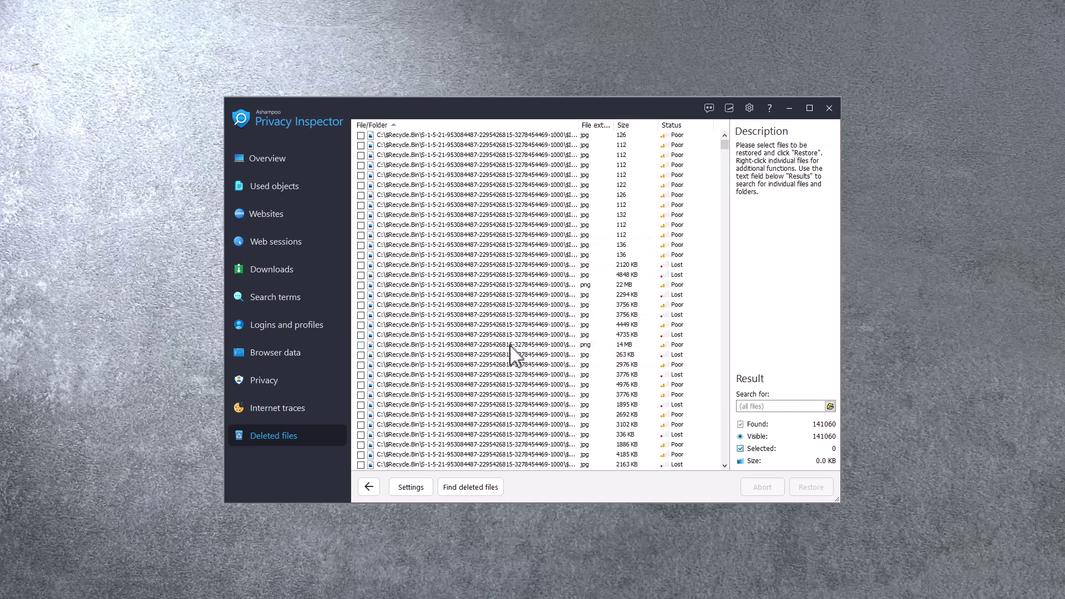
click(361, 305)
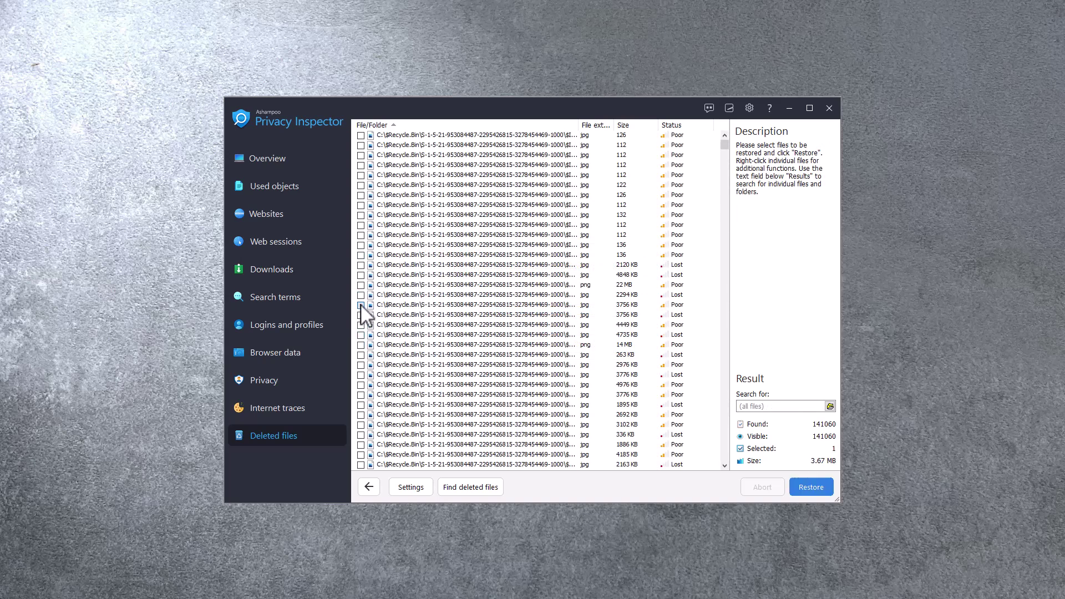
click(808, 484)
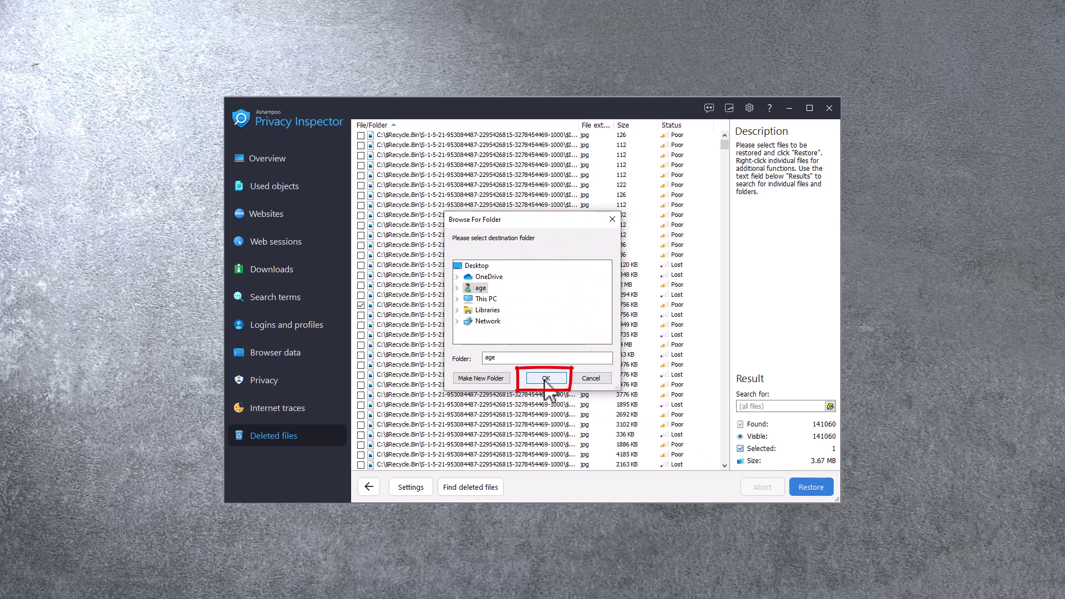
- Confirm the restore destination folder and return to the overview showing 7 traces
click(273, 160)
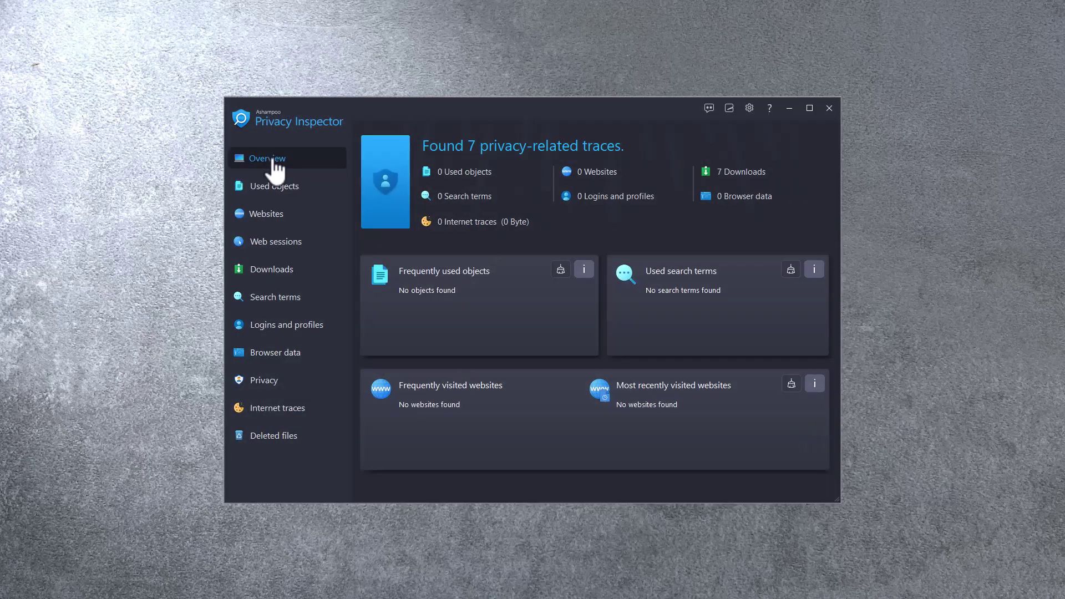